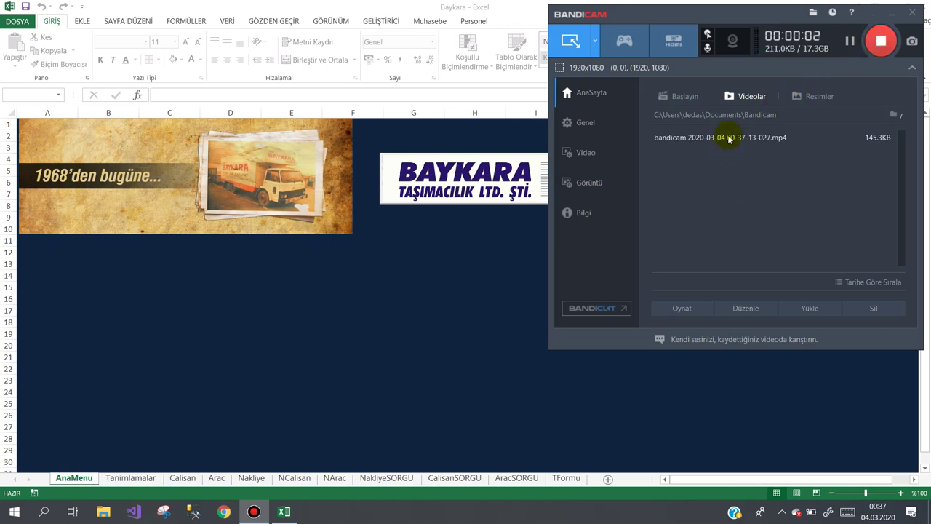
- Open the Baykara Taşımacılık form from the BAYKARA logo and select record TSM00046
left_click(456, 254)
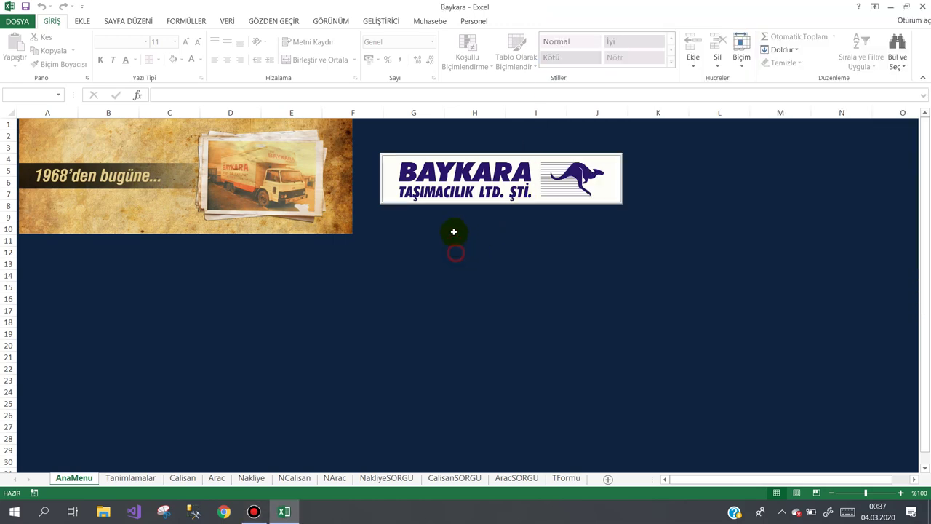
left_click(454, 193)
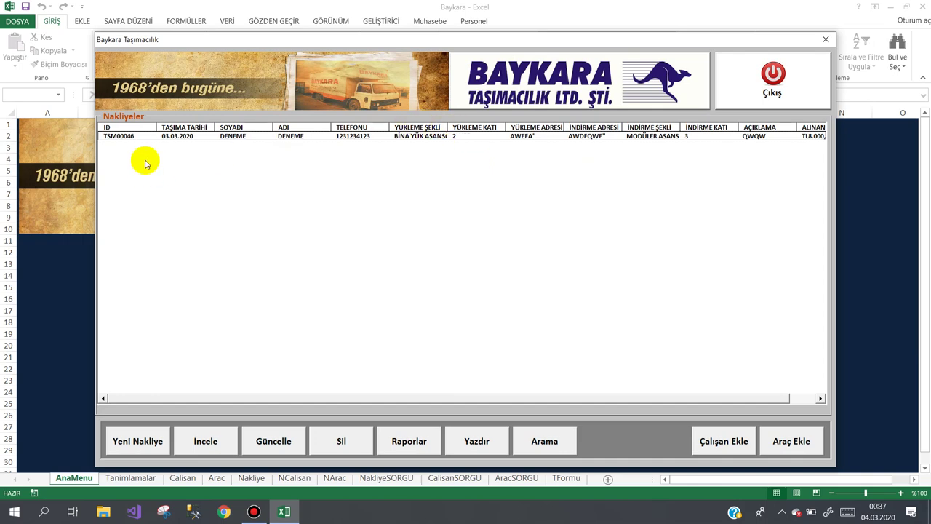
left_click(154, 135)
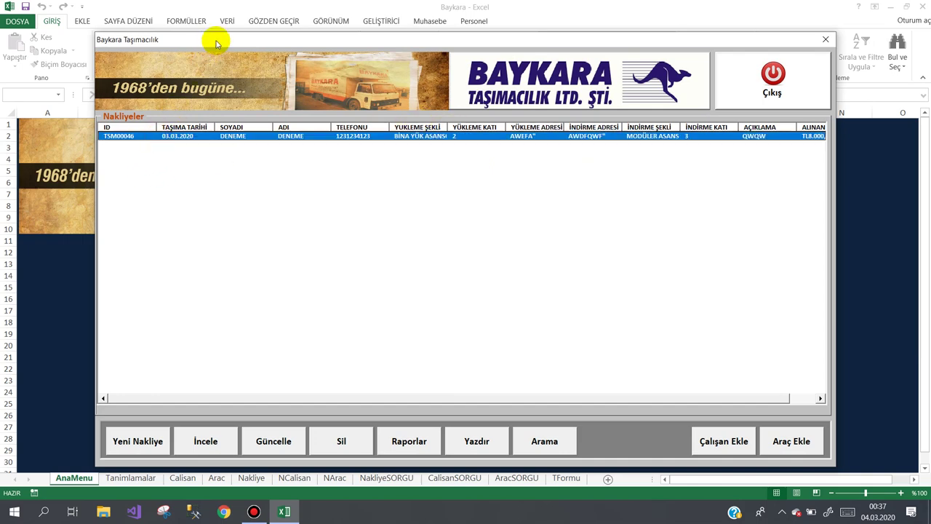
left_click_drag(216, 43, 220, 43)
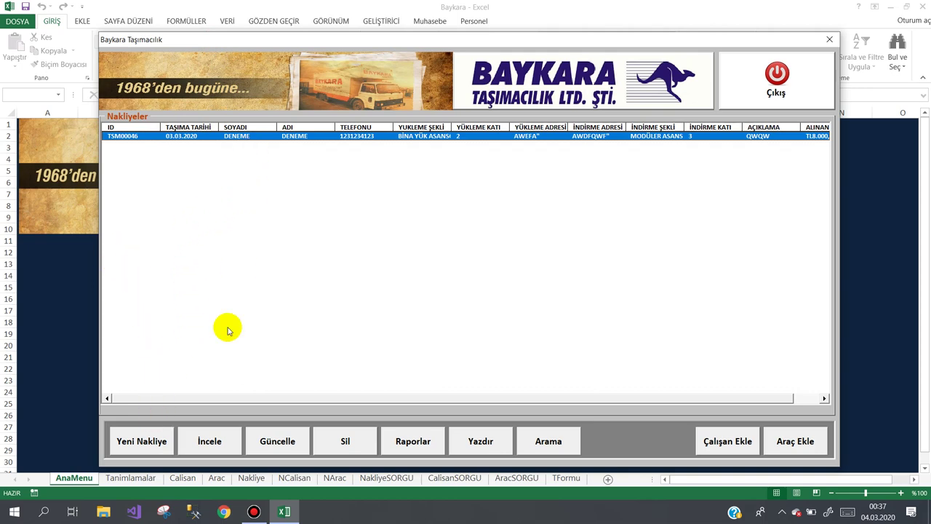
- Create shipment TSM00047: customer details, MERDİVEN loading floor 5, BİNA ASANSÖRÜ unloading floor 5, fee 10000
left_click(145, 441)
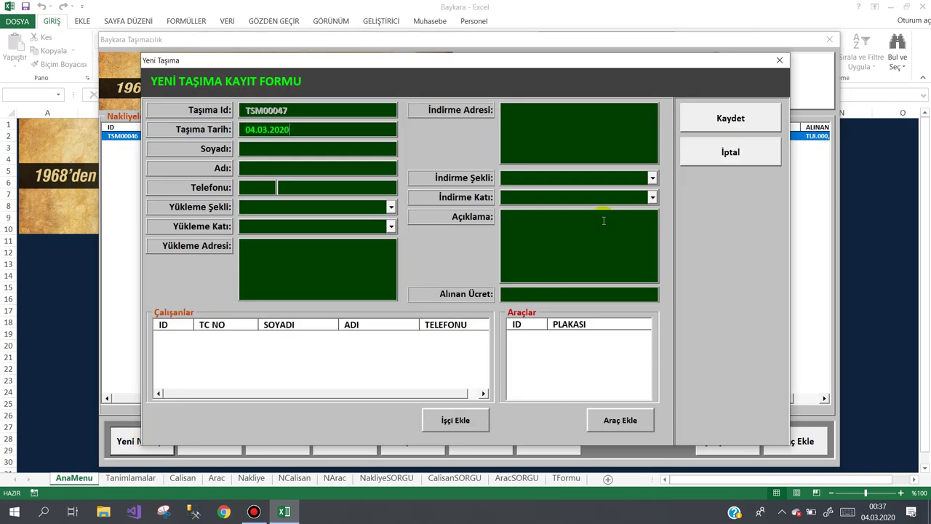
left_click(706, 152)
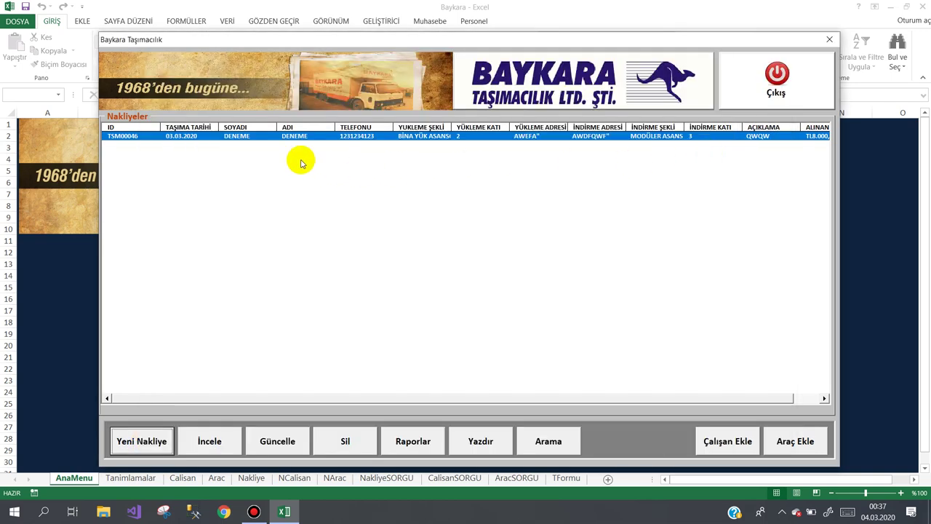
left_click(151, 440)
type("3452345")
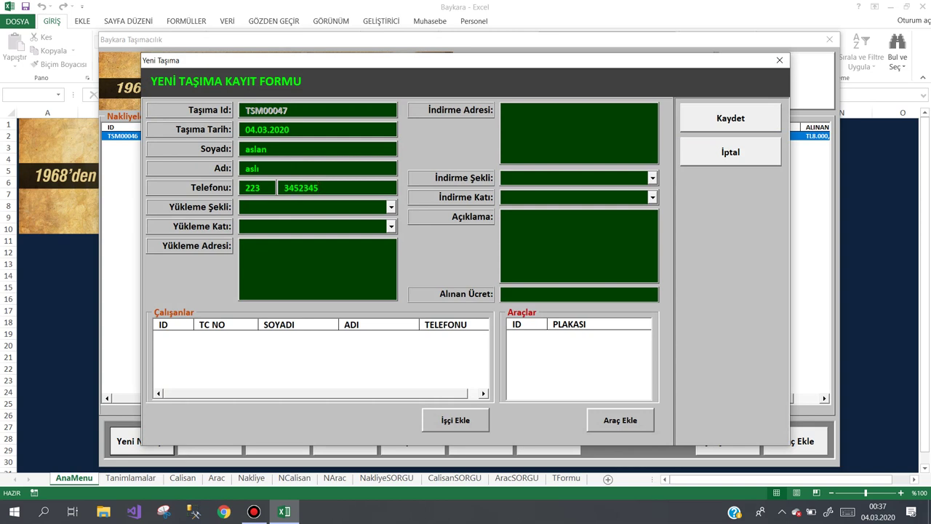
key("Down")
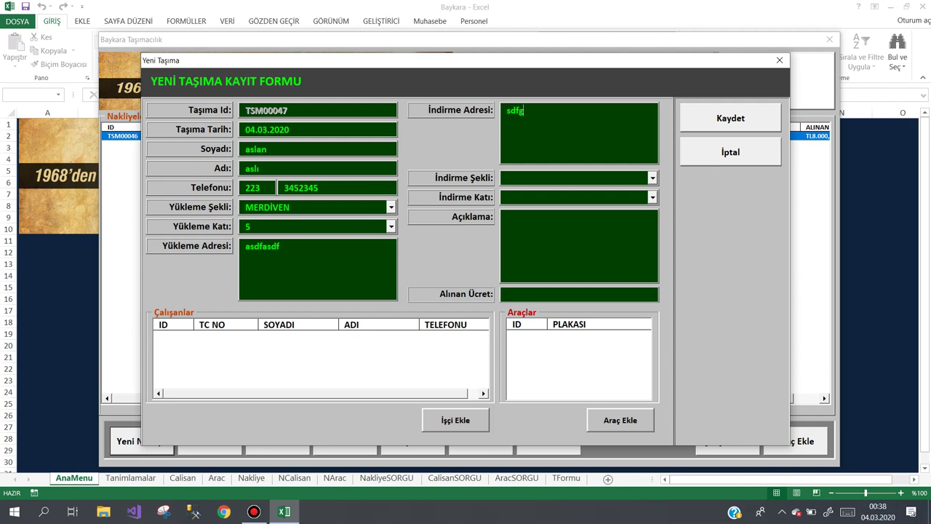
key("Down")
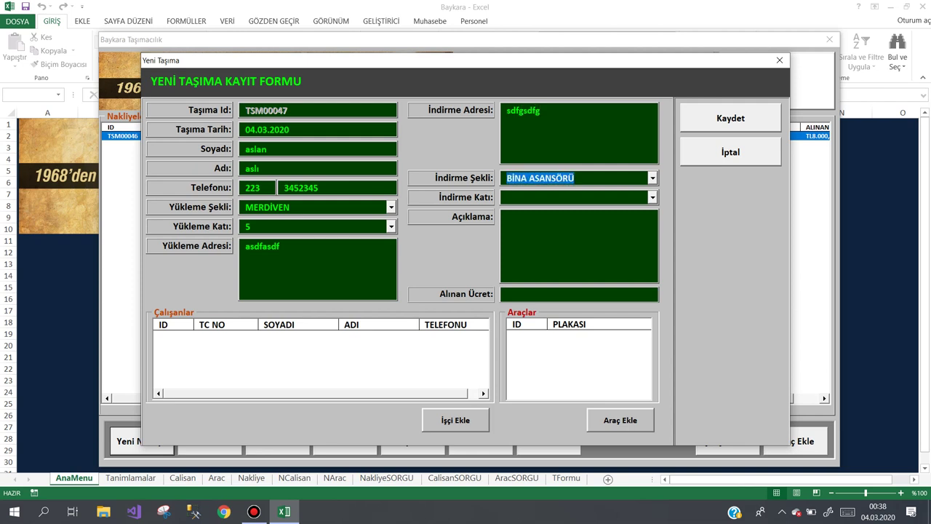
key("Tab")
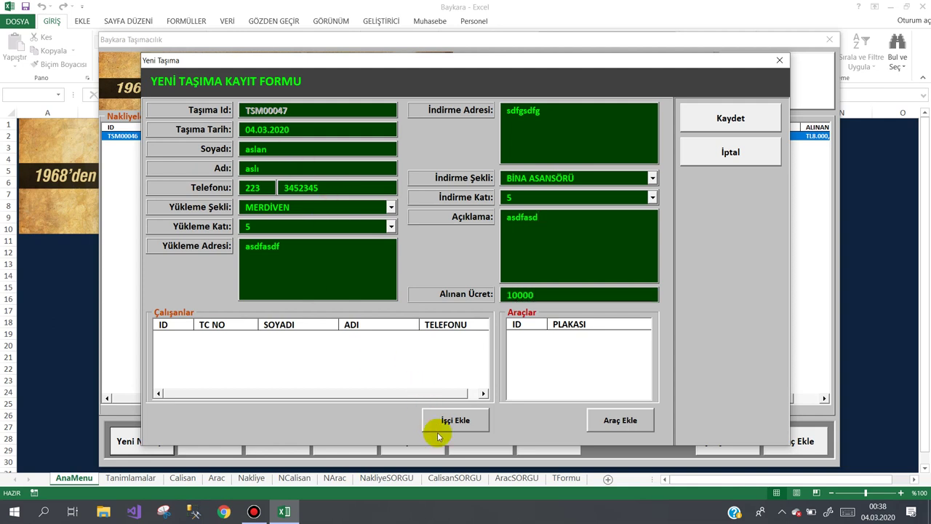
- Assign employees PRS005, PRS004, PRS003 and PRS001 to the TSM00047 crew
left_click(440, 421)
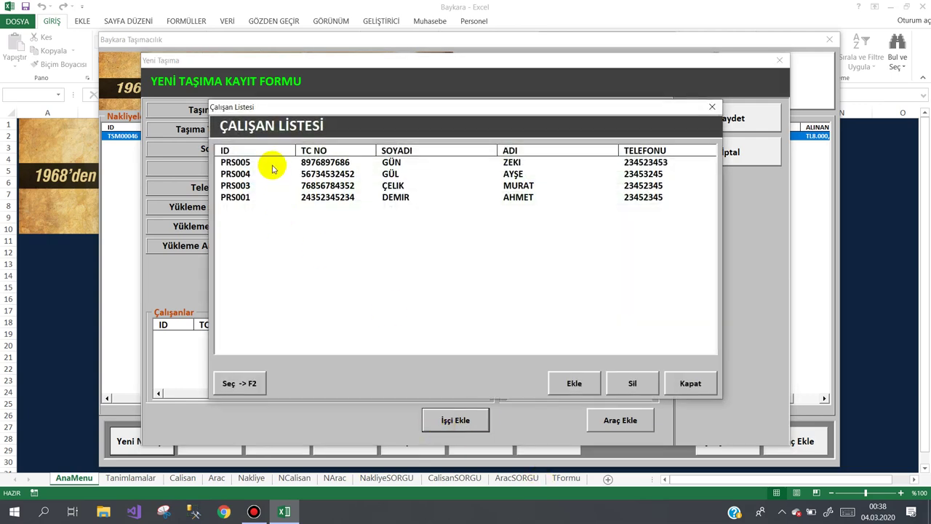
left_click(273, 166)
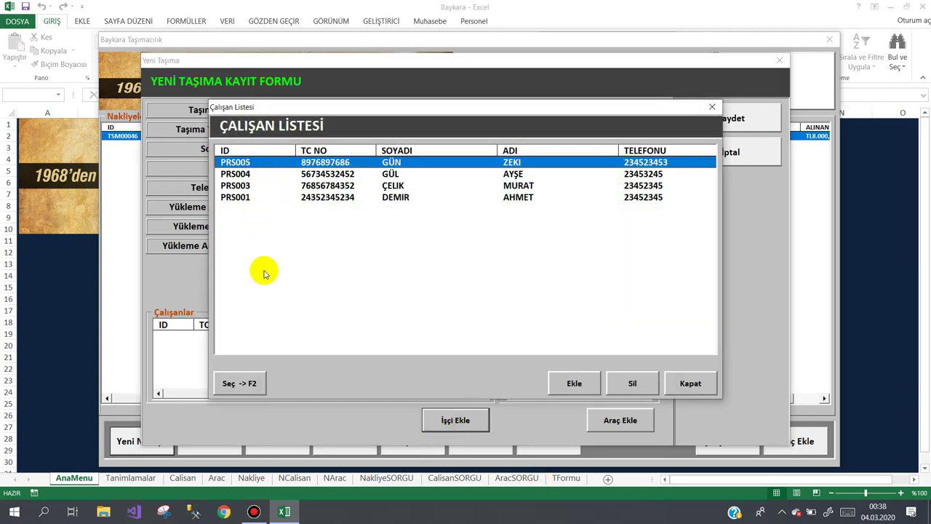
left_click(245, 385)
left_click(270, 174)
key("F2")
left_click(264, 186)
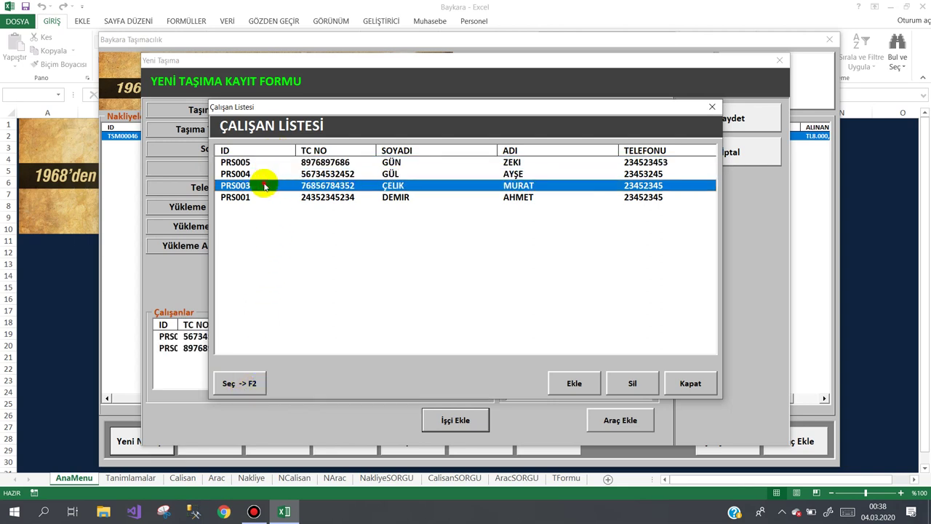
key("F2")
left_click(265, 197)
key("F2")
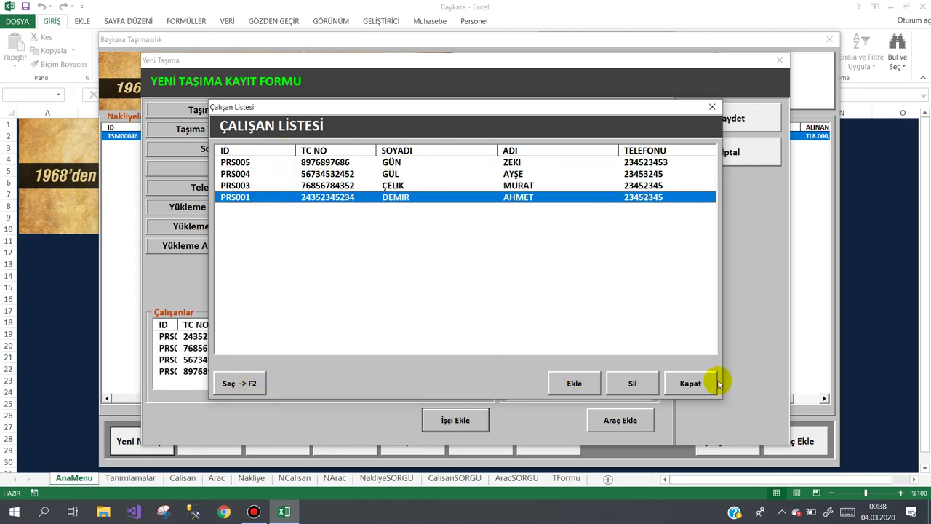
left_click(717, 383)
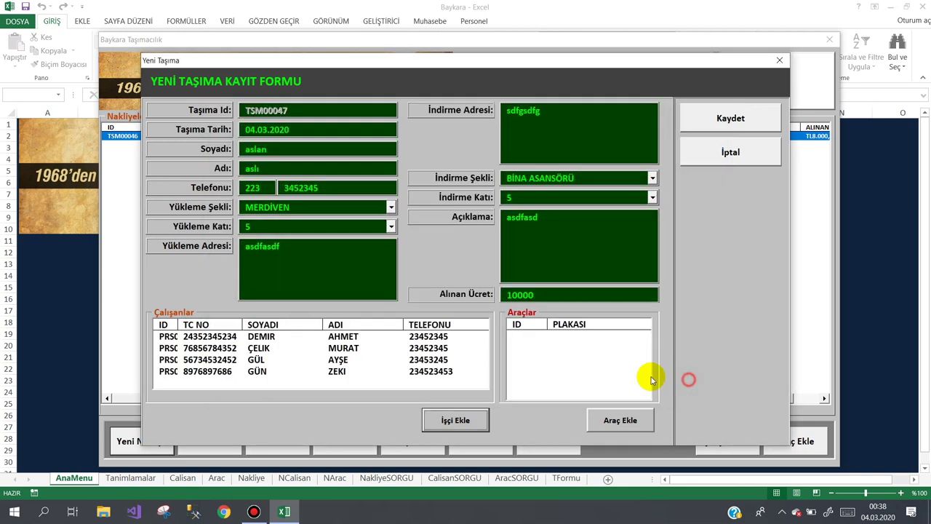
- Add vehicles 34BB972, 34BTU510, 34SD077 and 34AZ610 to the job
left_click(619, 420)
left_click(412, 199)
key("F2")
left_click(421, 210)
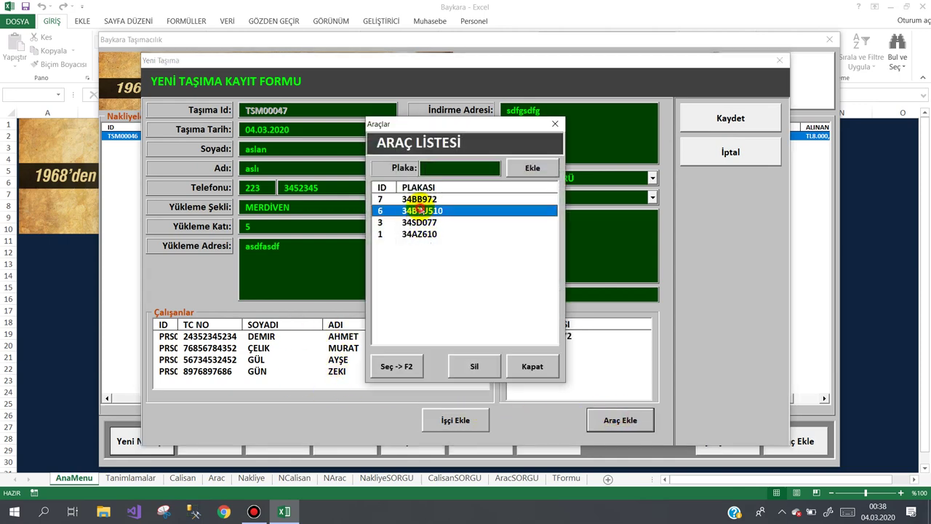
key("F2")
left_click(421, 222)
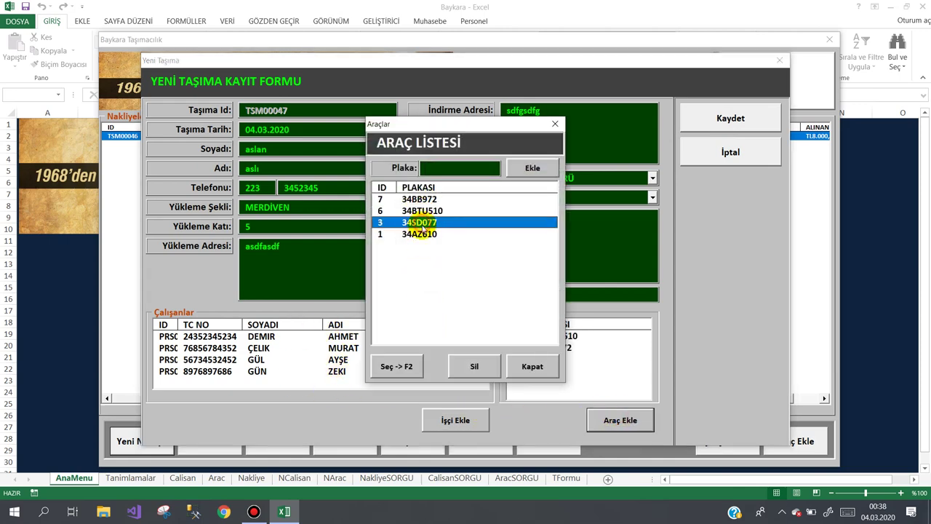
key("F2")
left_click(416, 233)
key("F2")
left_click(530, 366)
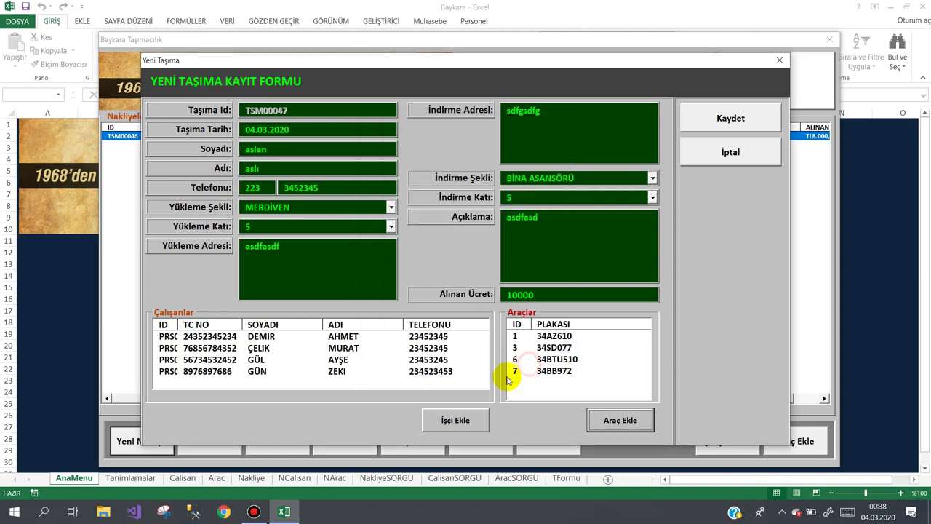
- Save record TSM00047, confirming with Evet, and print its transport form to a desktop PDF
left_click(712, 120)
left_click(446, 294)
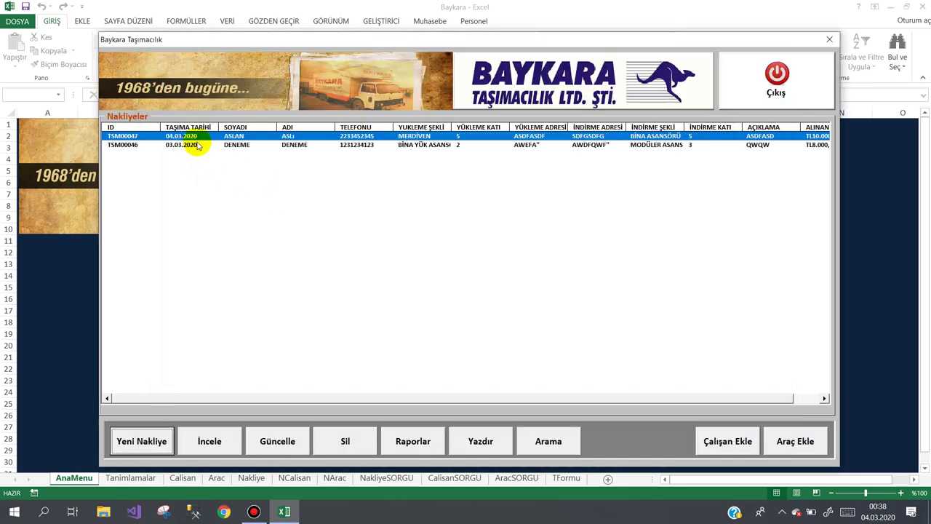
left_click(480, 440)
type("aslı")
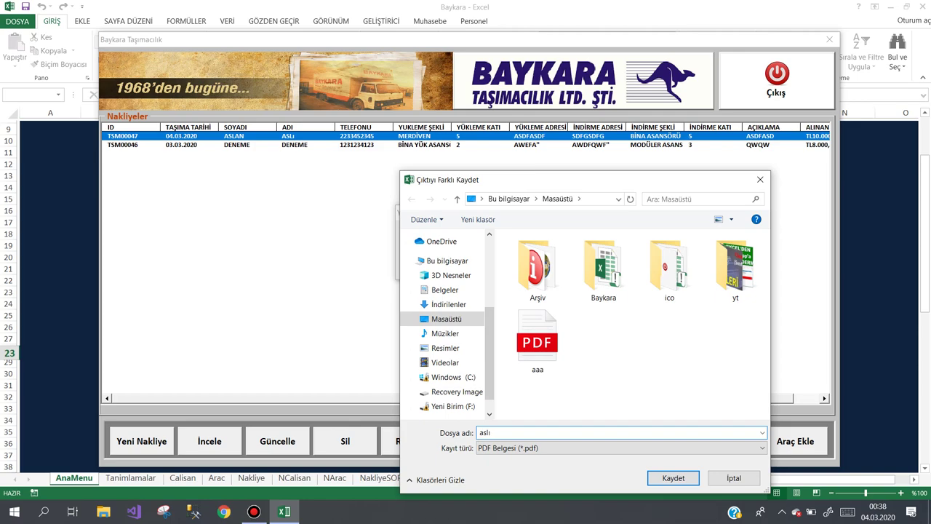
key("Return")
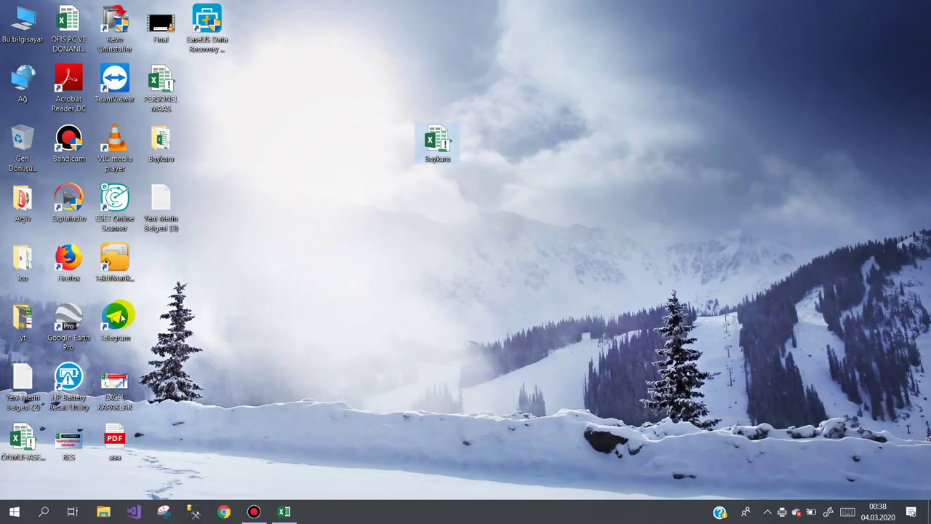
- Open the exported transport form PDF in Edge, scroll through it, then close Edge
double_click(163, 262)
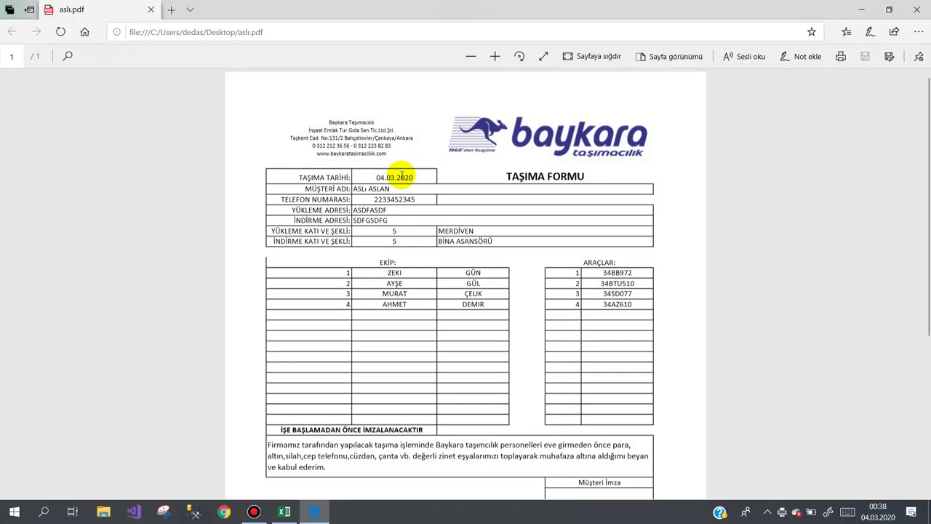
scroll(402, 182, "down", 5)
scroll(405, 182, "down", 1)
scroll(405, 182, "up", 4)
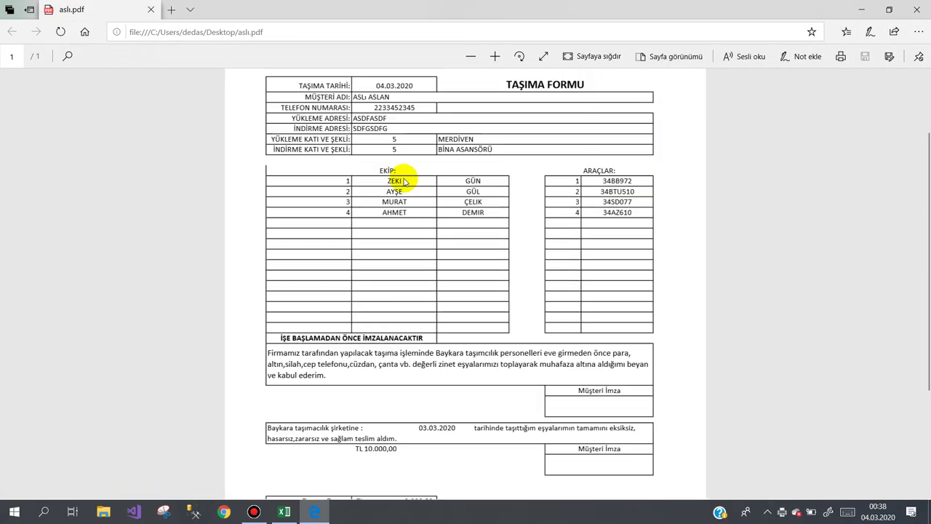
scroll(404, 182, "down", 4)
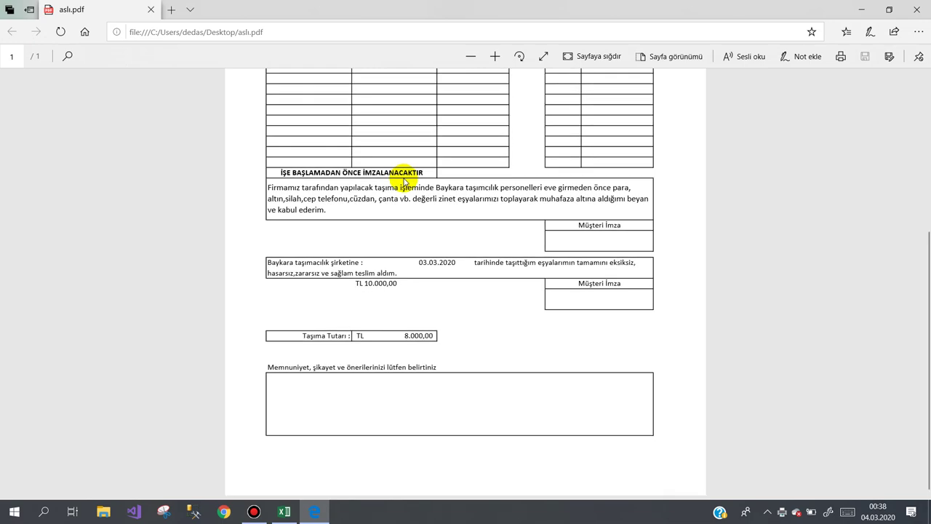
scroll(404, 182, "up", 4)
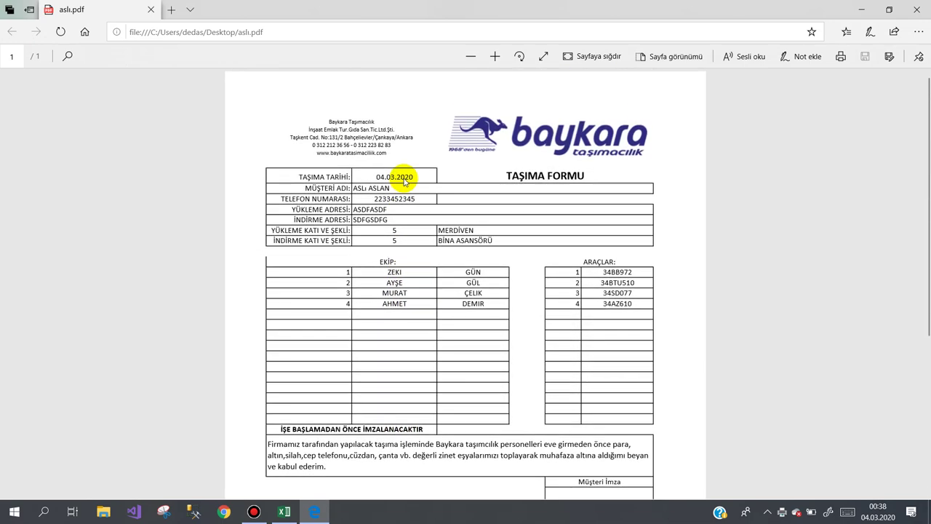
left_click(919, 11)
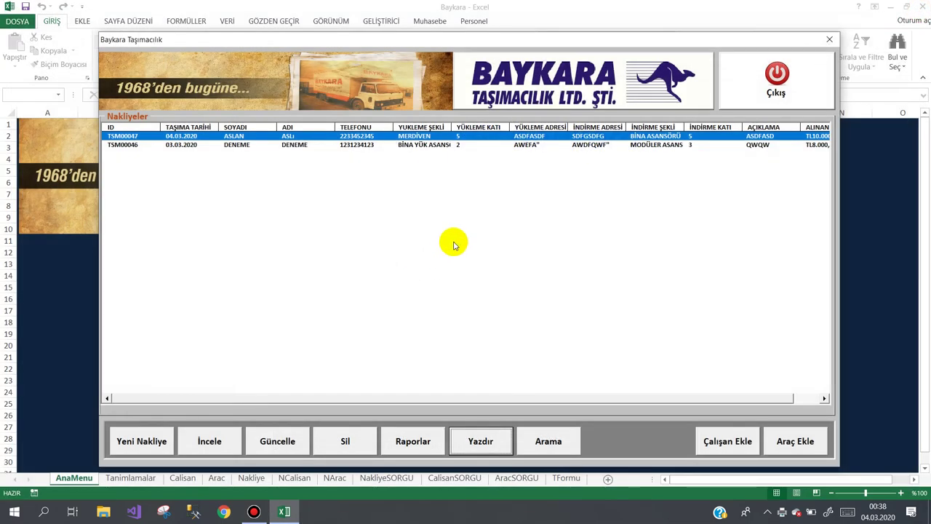
left_click(208, 441)
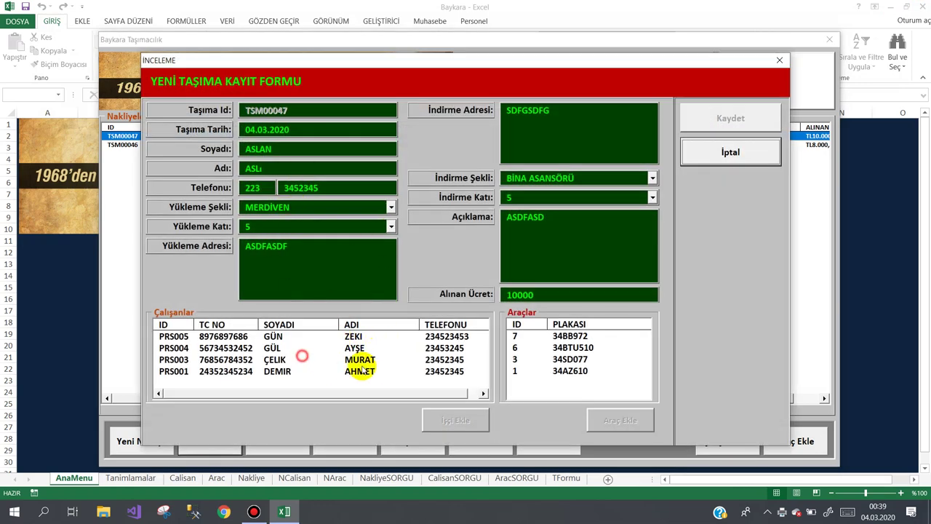
left_click(603, 418)
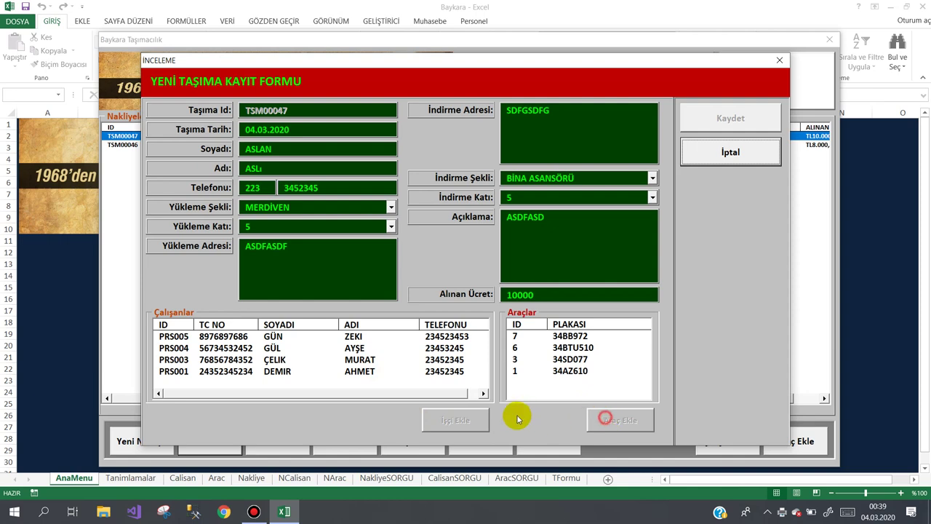
left_click(492, 259)
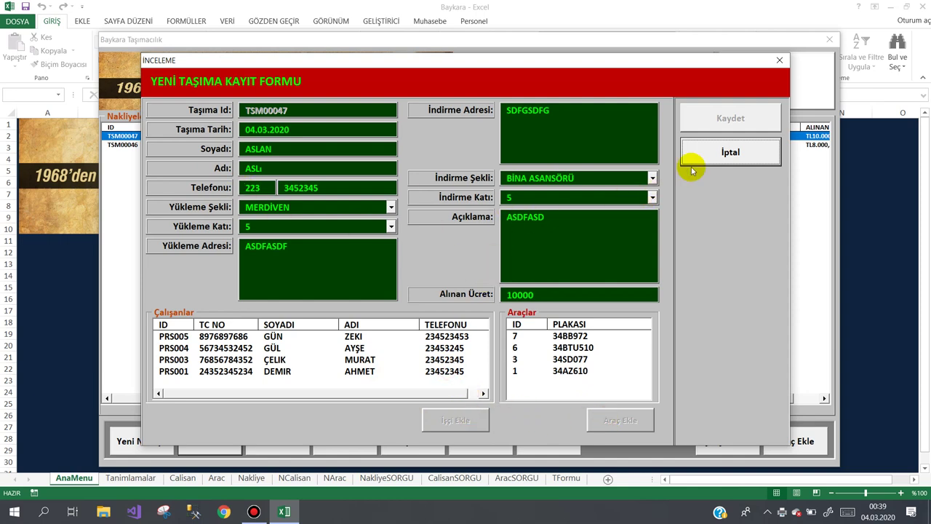
left_click(720, 153)
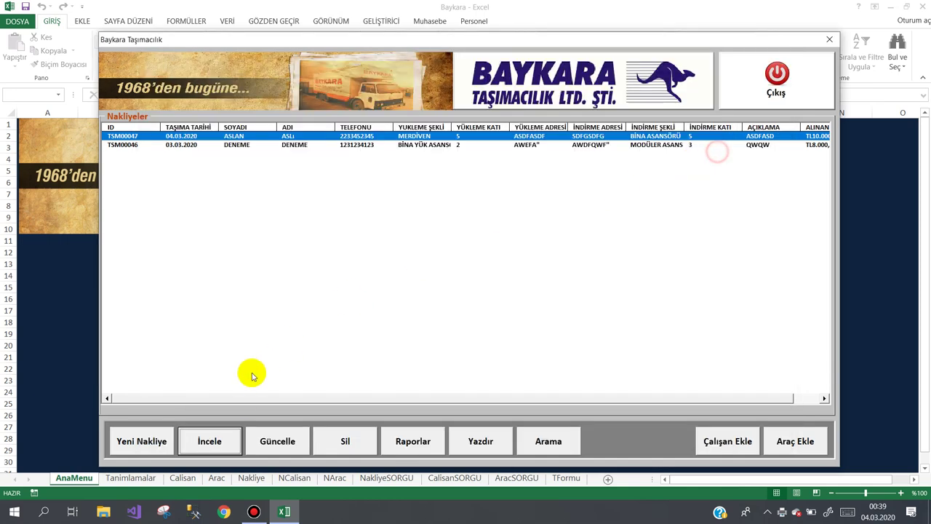
left_click(268, 440)
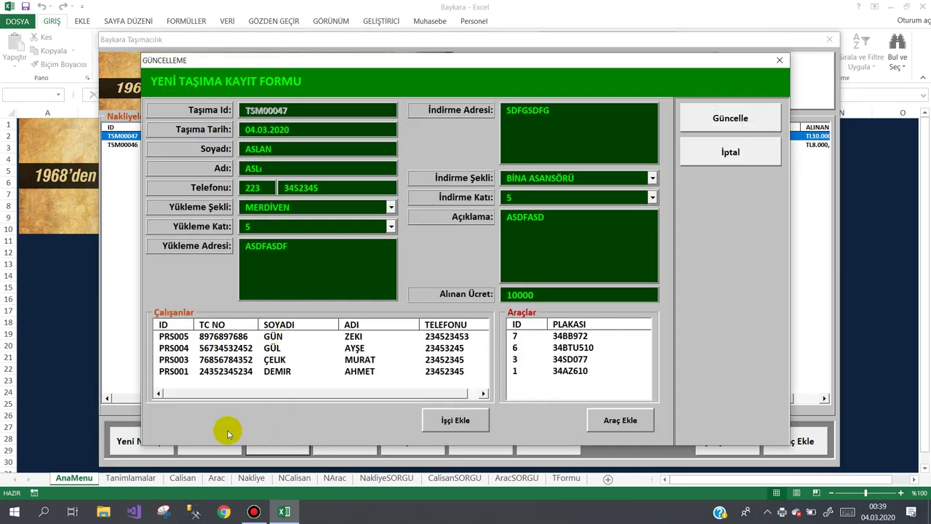
- Change the received fee to 8000 and remove employee PRS004 and vehicle 6
double_click(525, 295)
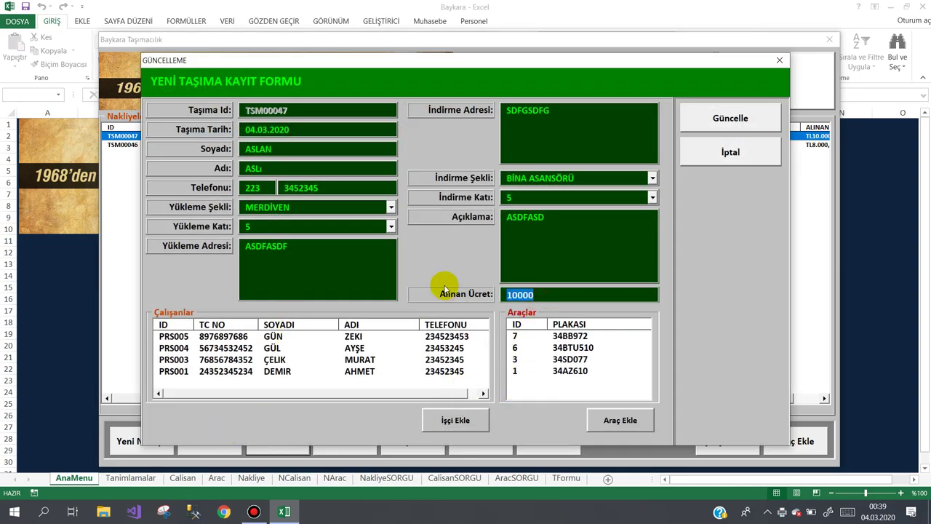
type("8")
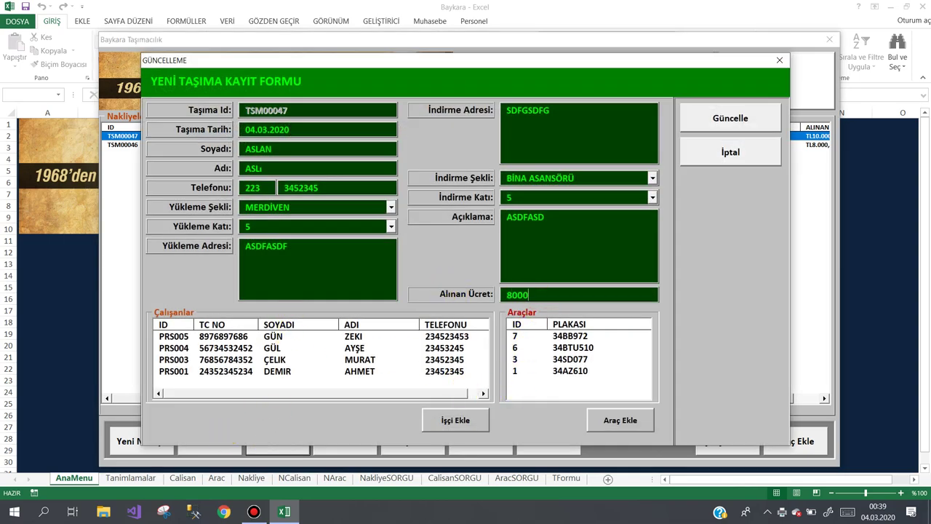
left_click(270, 348)
double_click(271, 349)
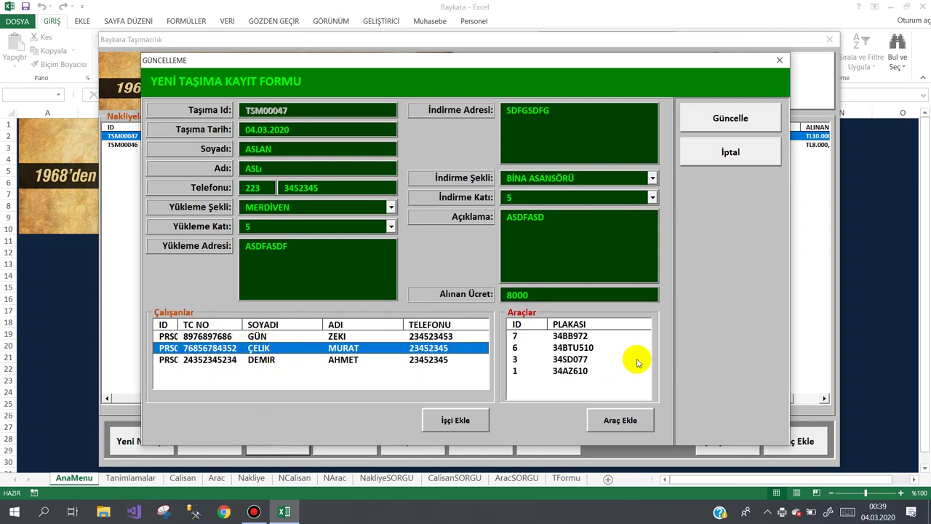
left_click(588, 349)
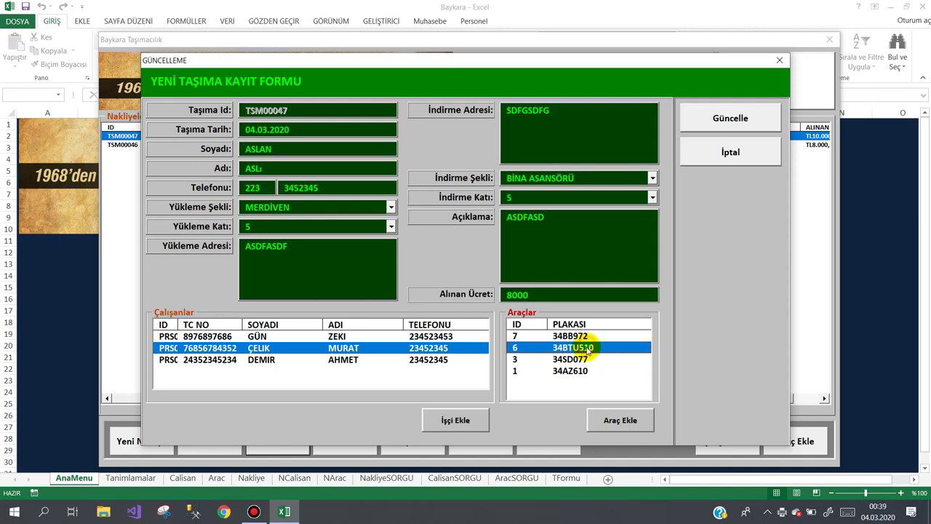
double_click(588, 349)
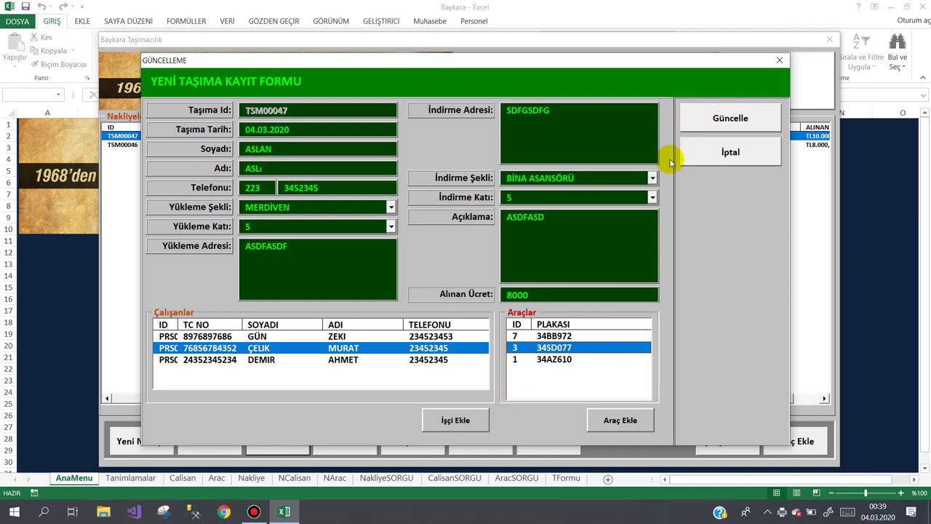
- Set the unloading floor to 6 and confirm the Güncelle update
left_click(652, 197)
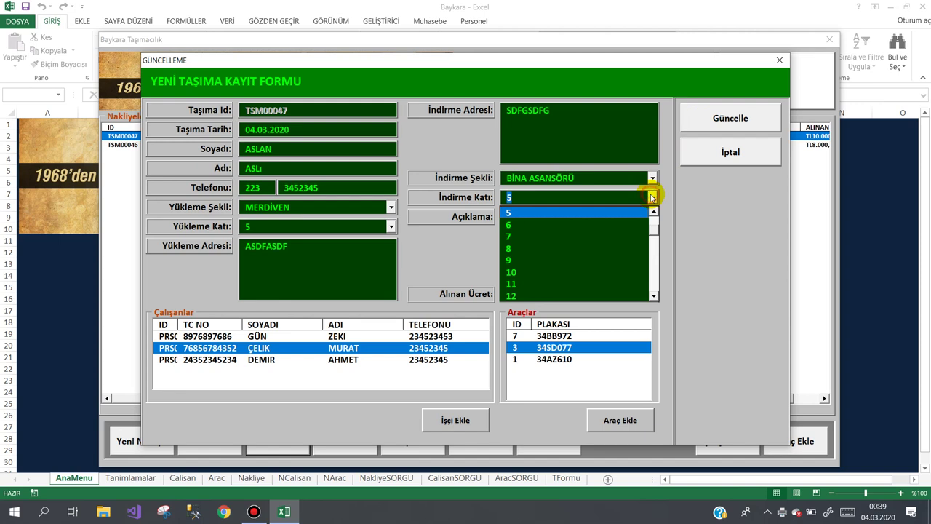
left_click(558, 226)
left_click(696, 119)
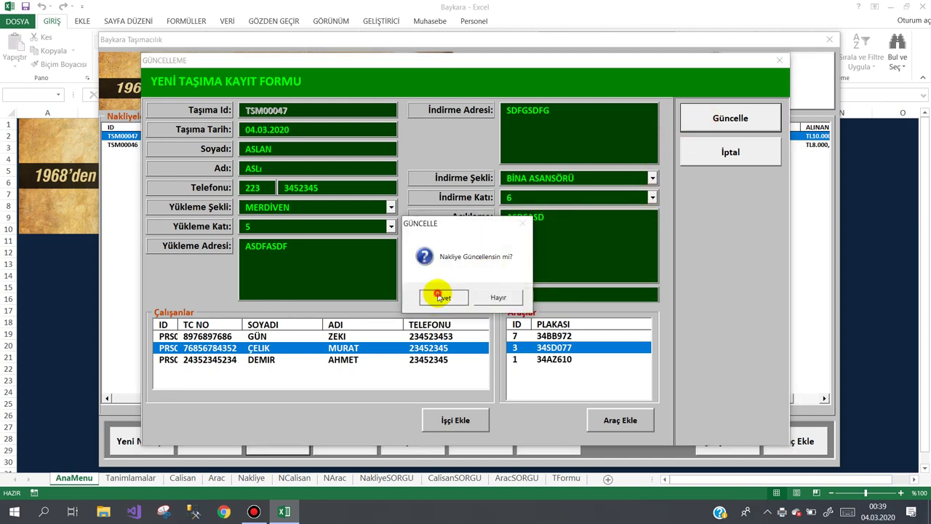
left_click(445, 298)
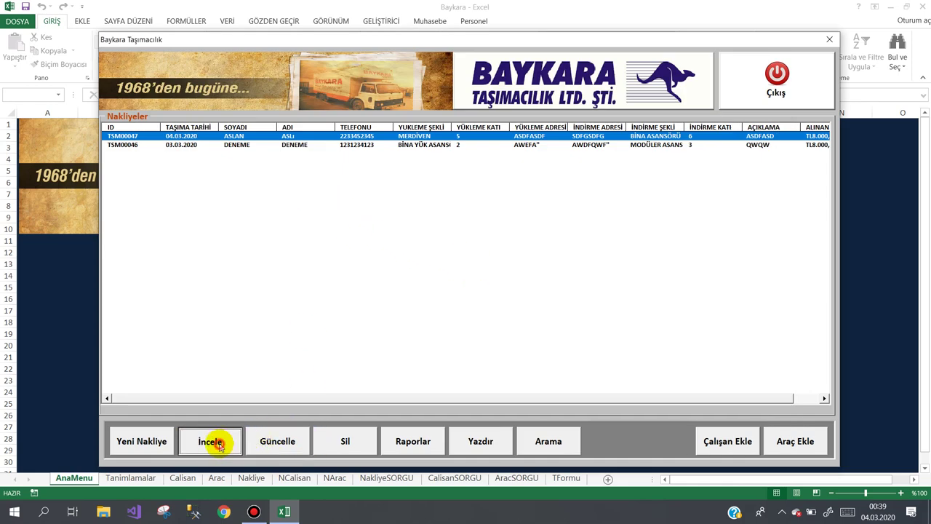
left_click(218, 442)
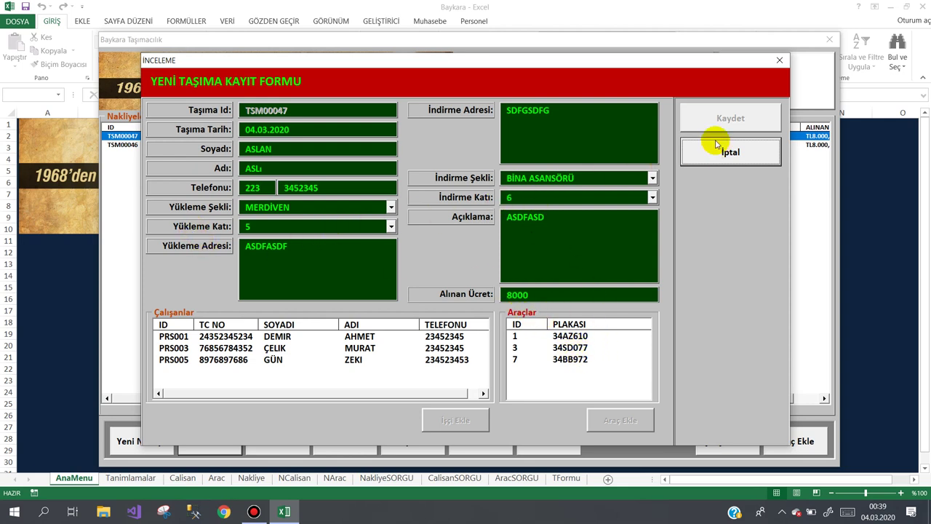
left_click(695, 151)
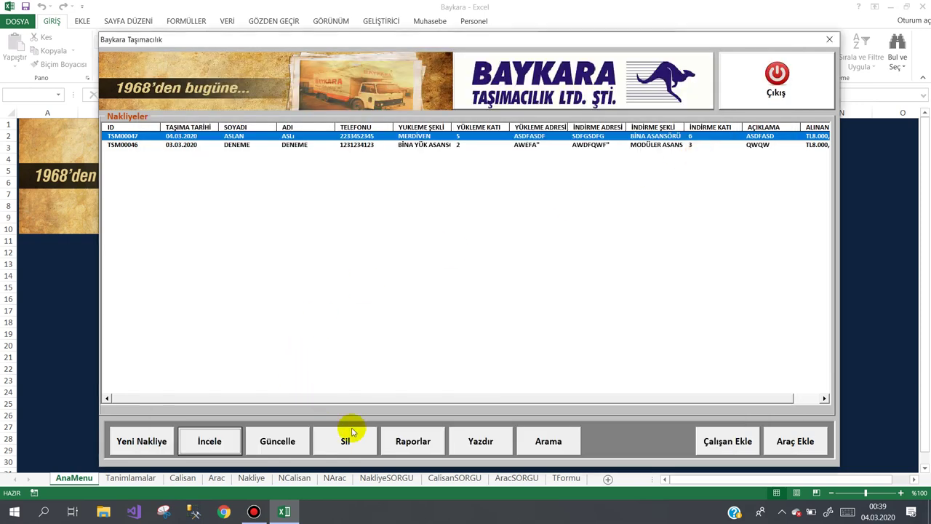
- Delete transport record TSM00046, confirming with Evet on the second attempt
left_click(197, 144)
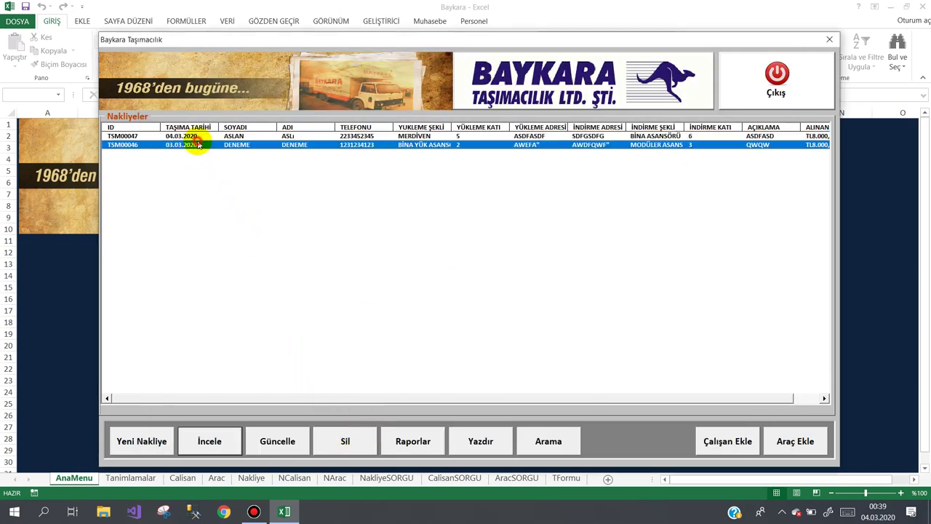
left_click(347, 442)
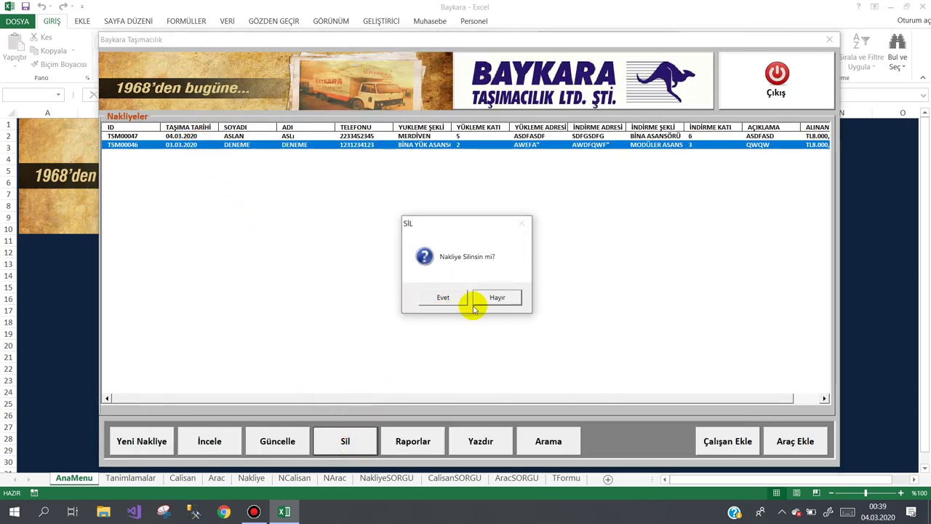
left_click(494, 302)
left_click(348, 438)
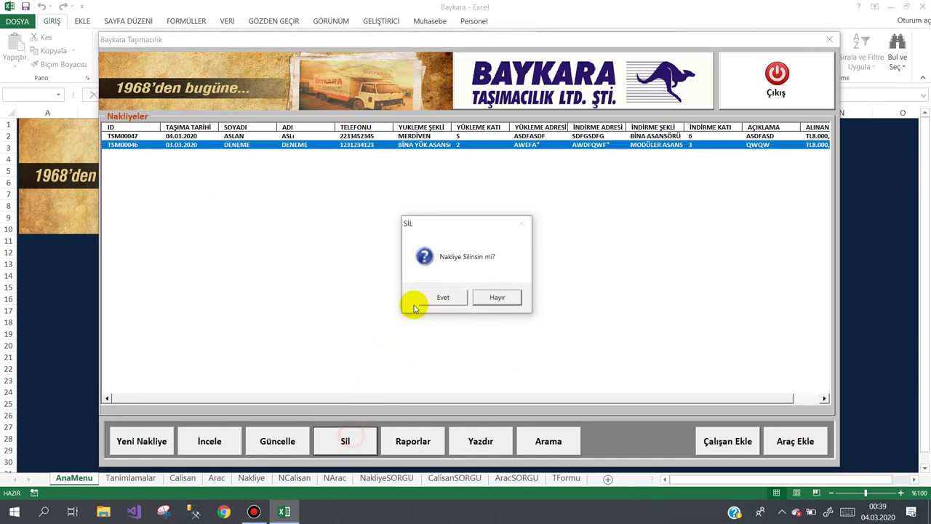
left_click(426, 297)
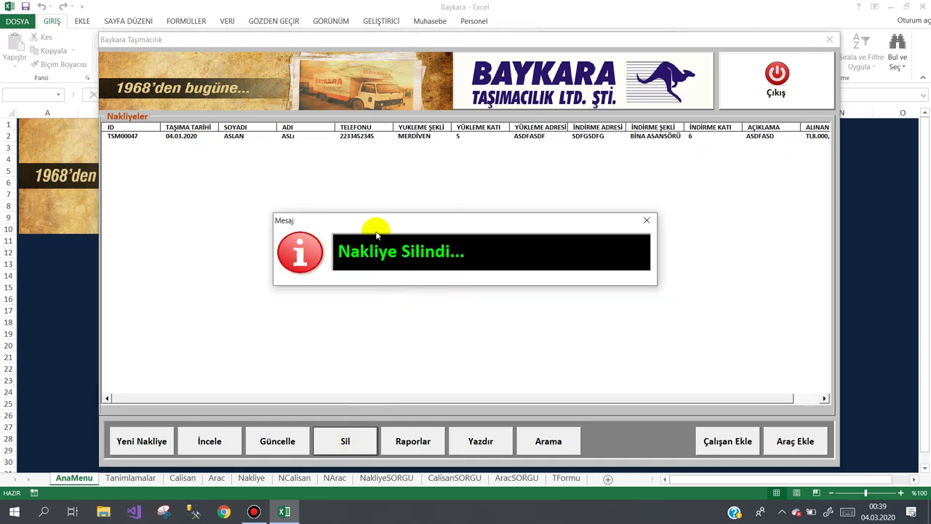
- Select TSM00047, view the employee and vehicle lists, then open Gelişmiş Arama
left_click(338, 137)
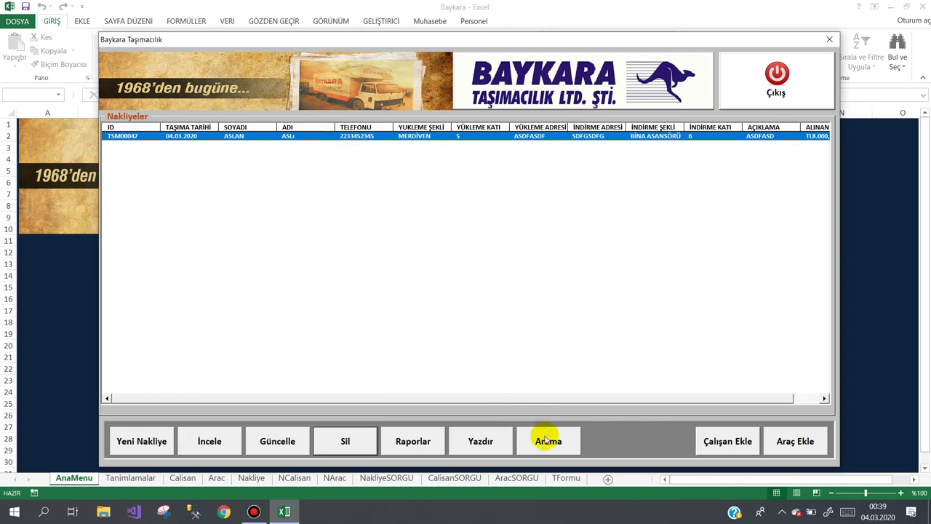
left_click(705, 441)
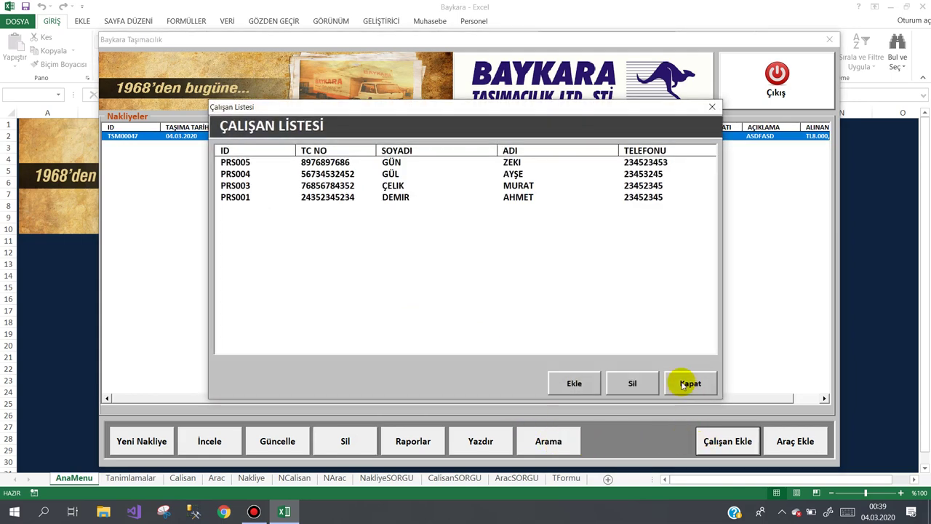
left_click(682, 384)
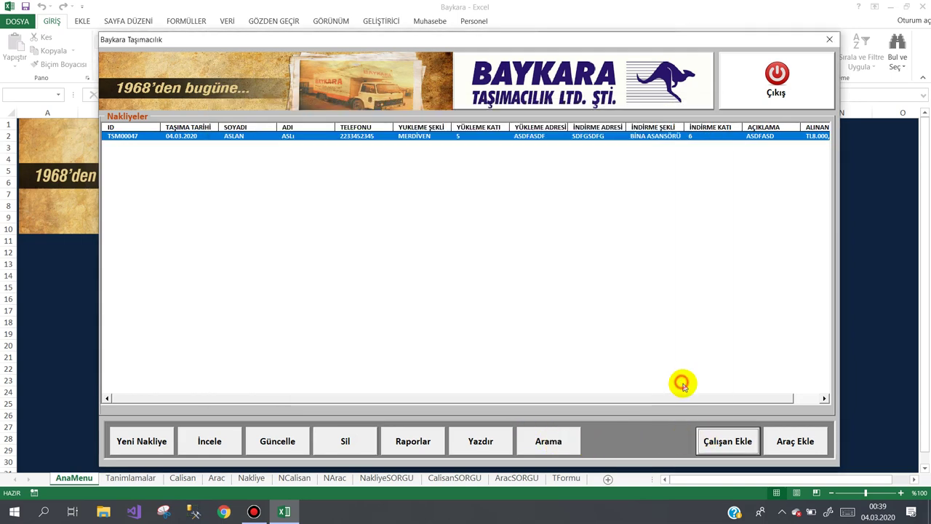
left_click(786, 441)
left_click(518, 371)
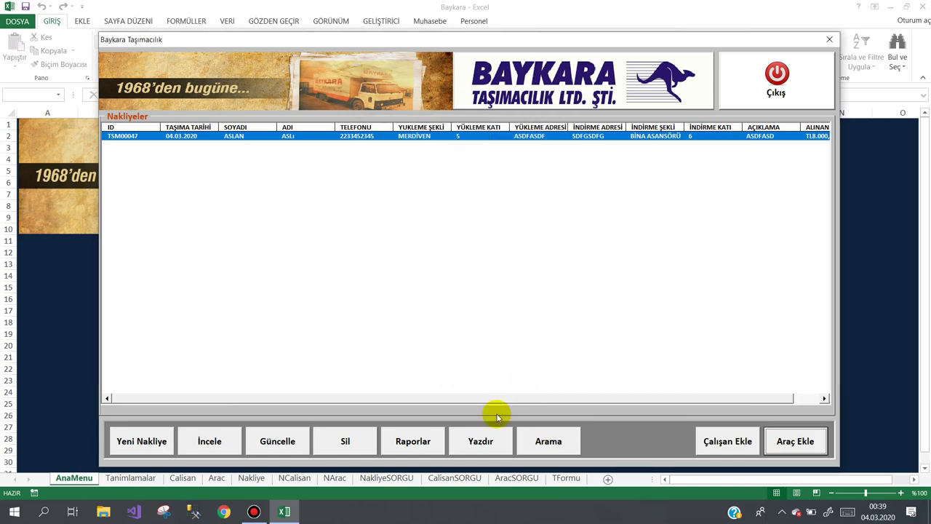
left_click(545, 441)
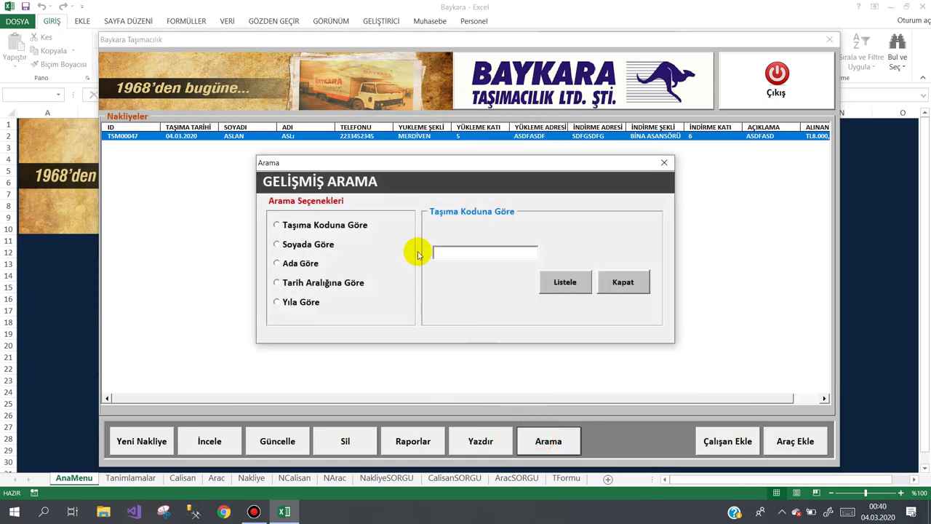
- Try the transport code, surname, first name, date range and year search options, then close
left_click(324, 226)
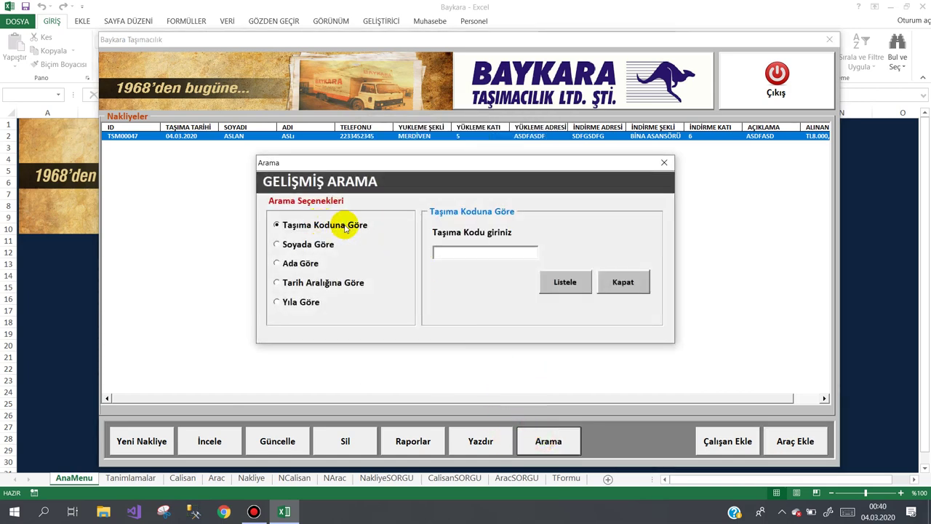
left_click(320, 246)
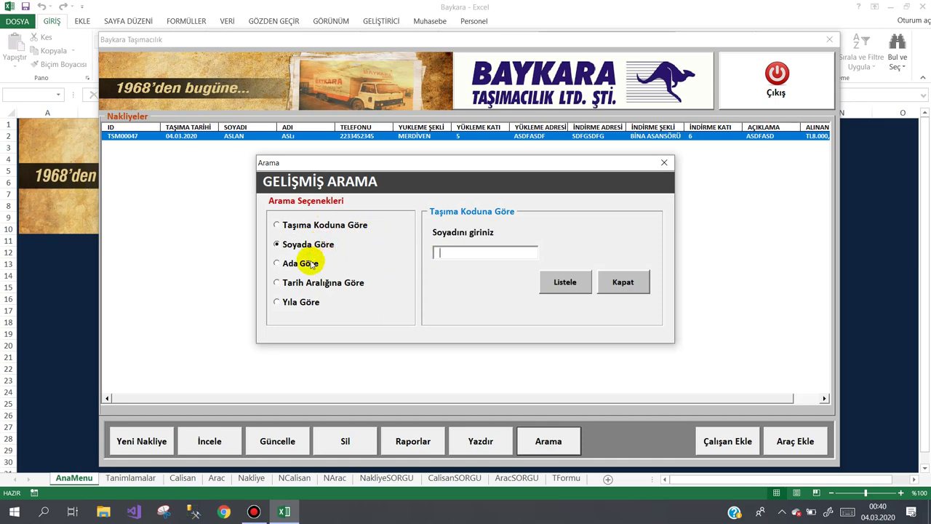
left_click(311, 264)
left_click(305, 284)
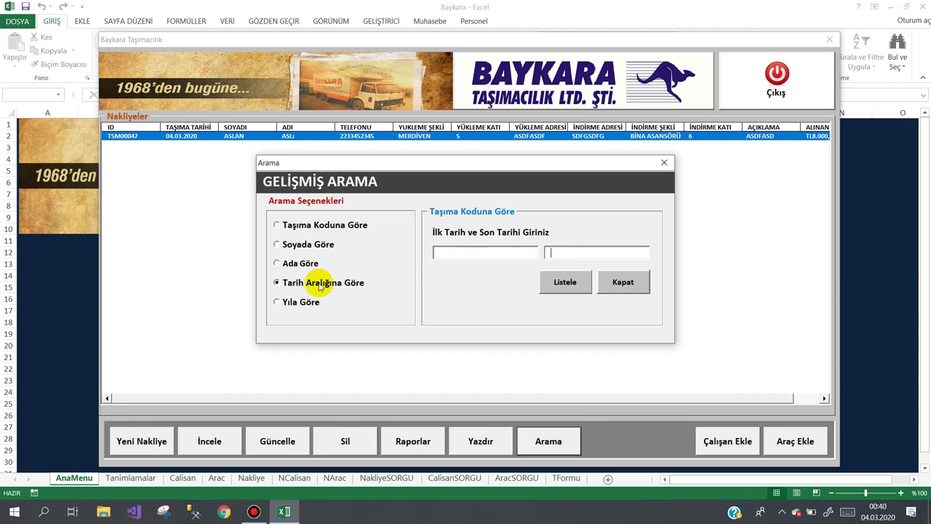
left_click(299, 304)
left_click(309, 264)
left_click(309, 246)
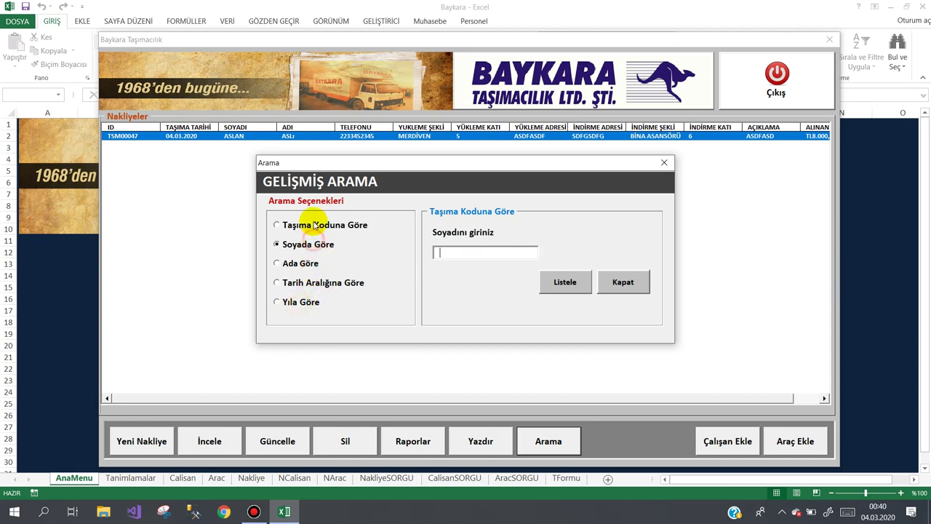
left_click(309, 224)
left_click(307, 251)
left_click(362, 284)
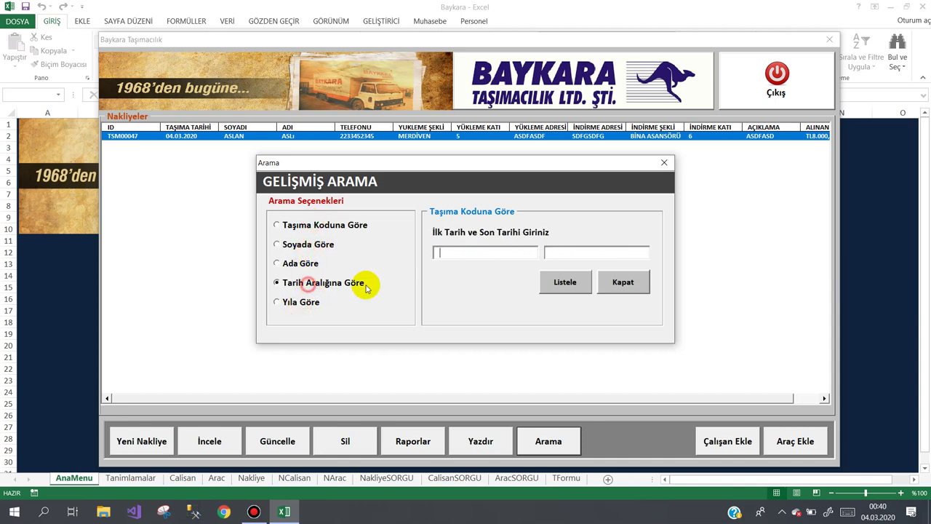
left_click(621, 283)
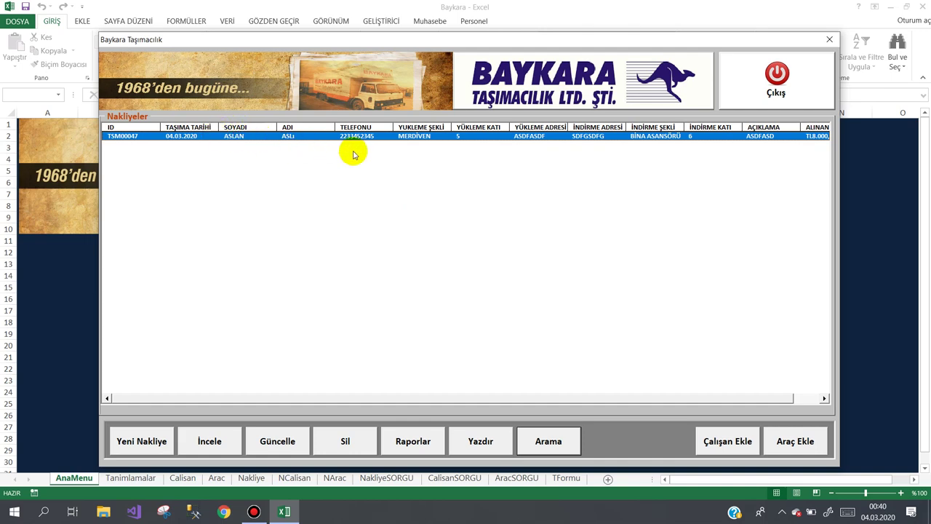
- Exit the form with Çıkış and close Excel, bringing up the Baykara.xlsm save prompt
left_click(765, 87)
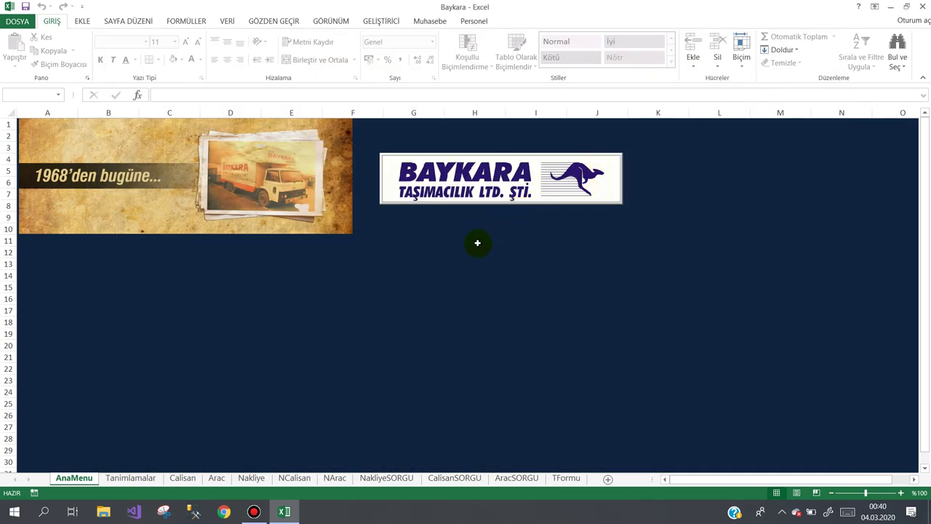
left_click(491, 240)
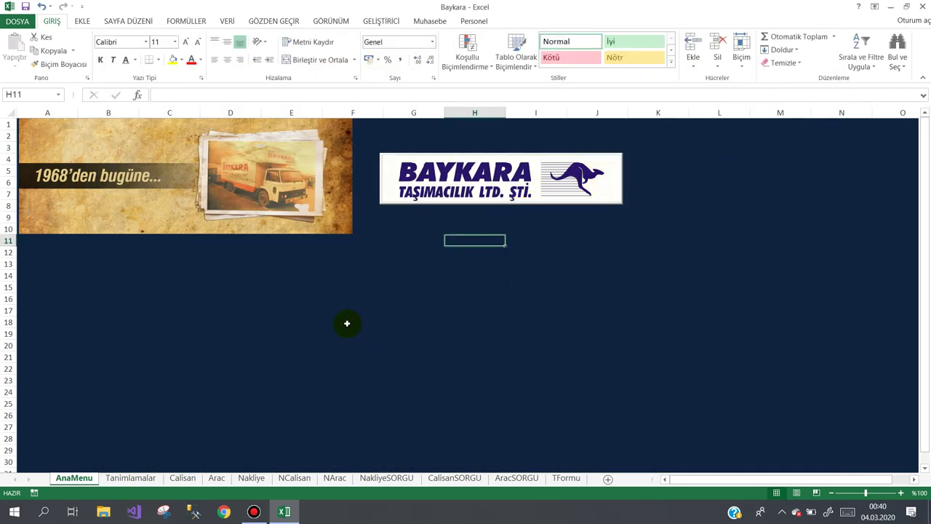
left_click(301, 306)
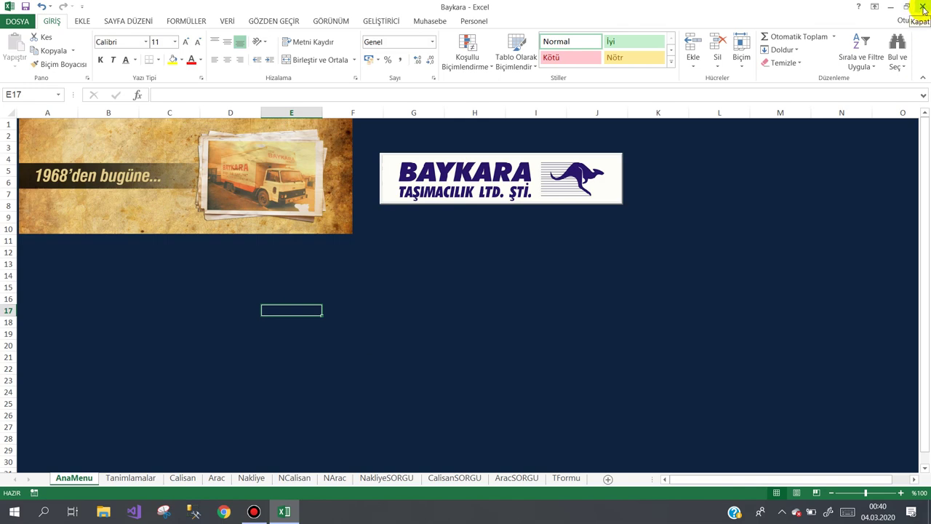
left_click(922, 9)
left_click(263, 512)
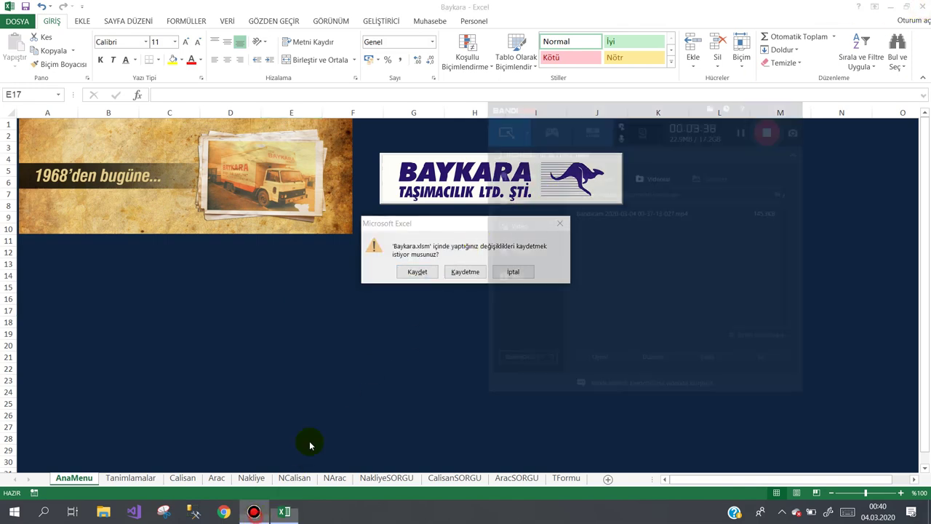